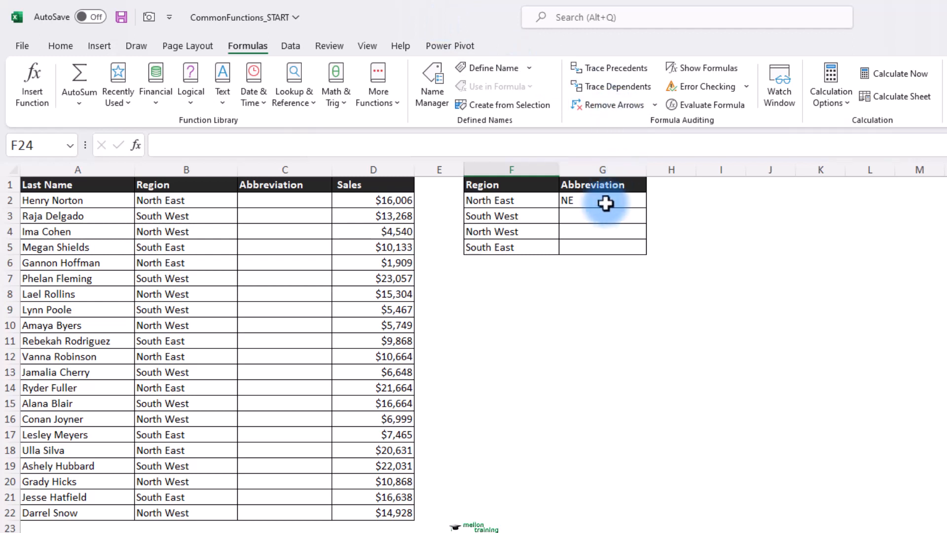
Enter SW, NW and SE in G3:G5 below NE in the lookup table's Abbreviation column
left_click(626, 196)
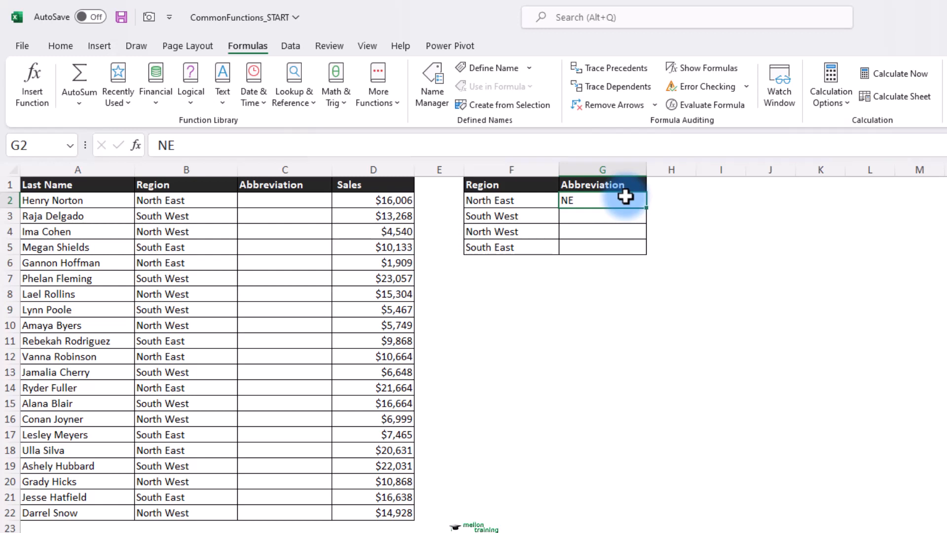
left_click(613, 213)
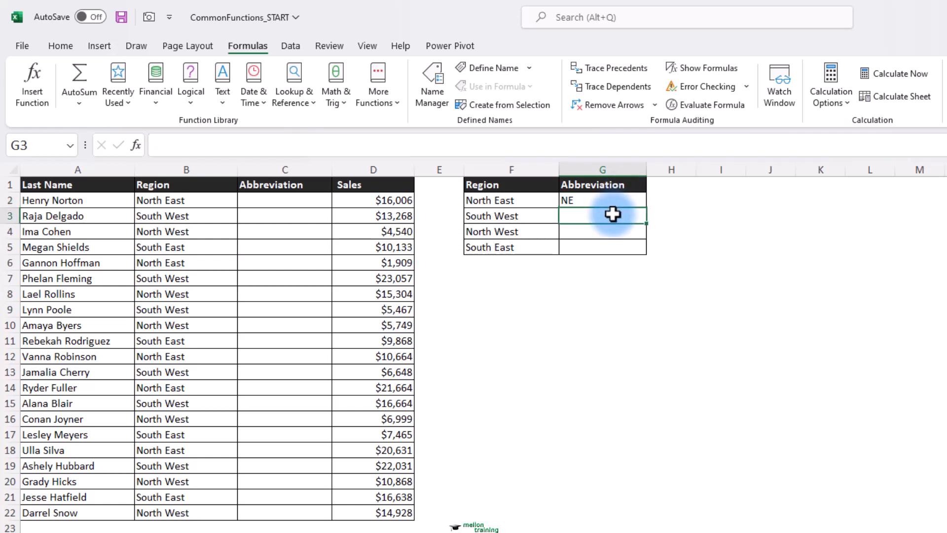
type("SW")
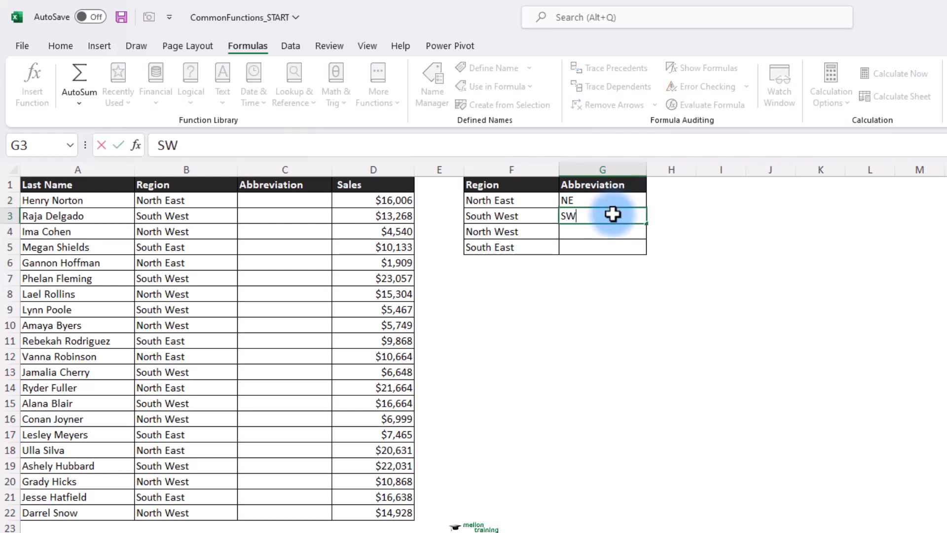
key("Return")
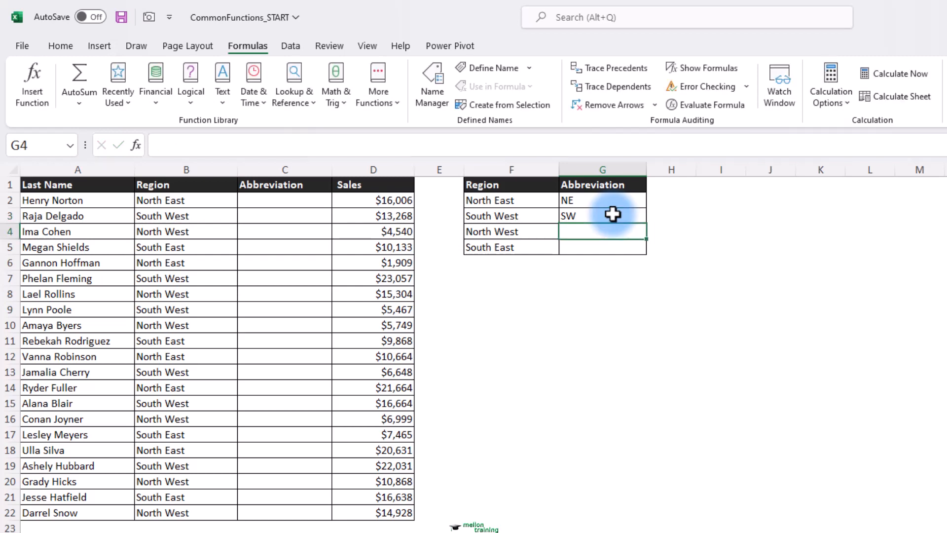
type("NW")
key("Return")
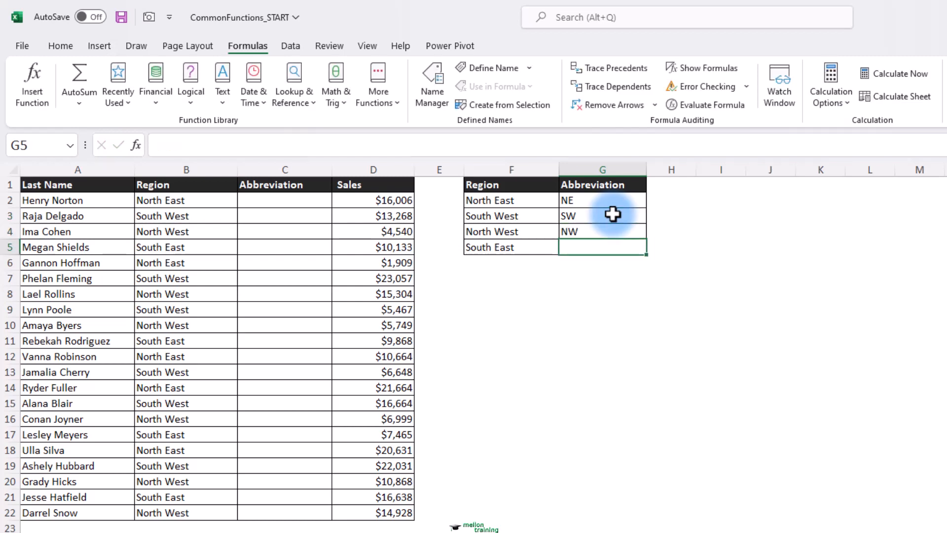
type("SE")
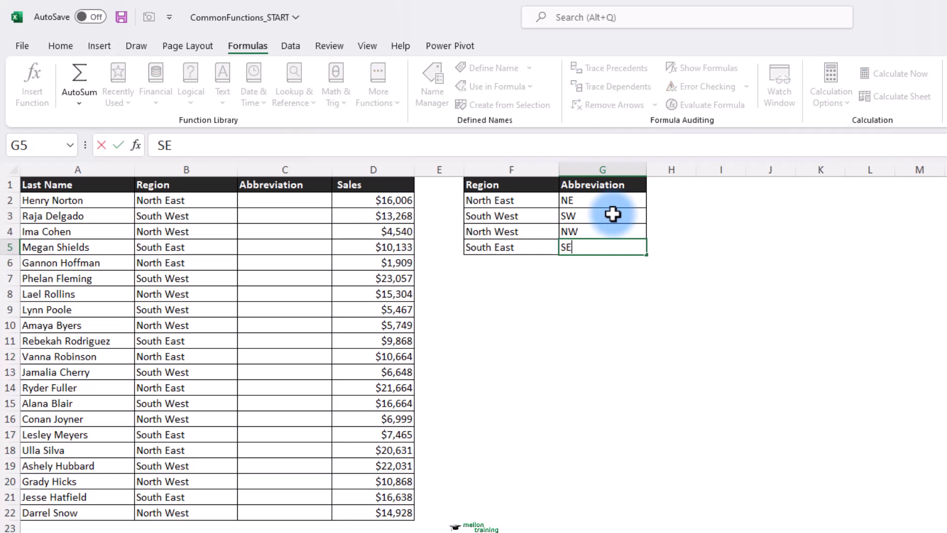
key("Return")
key("Up")
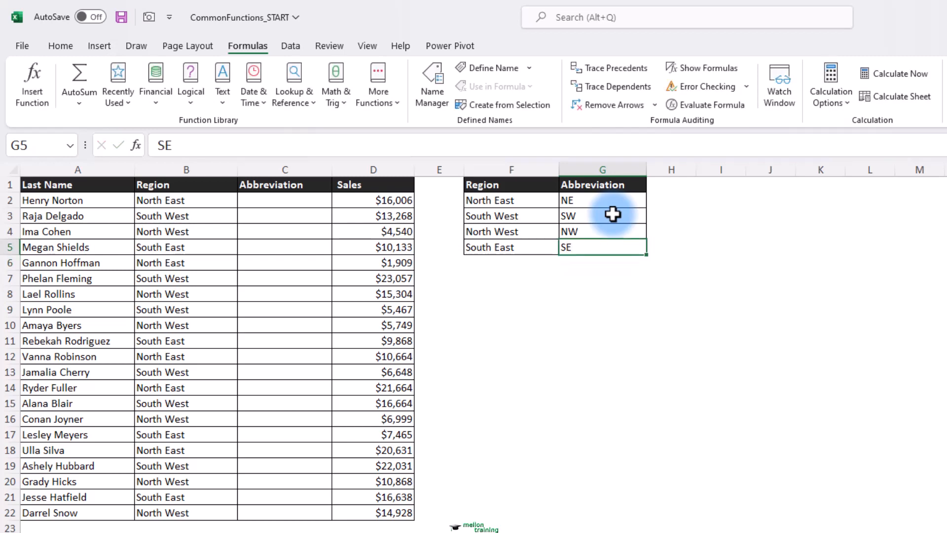
left_click(263, 203)
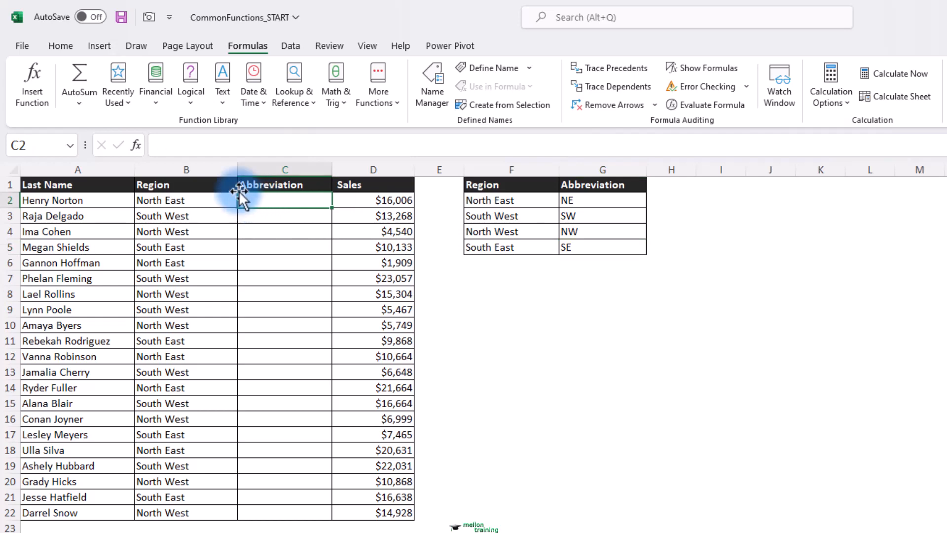
Start a VLOOKUP formula in C2 through Insert Function
left_click(33, 75)
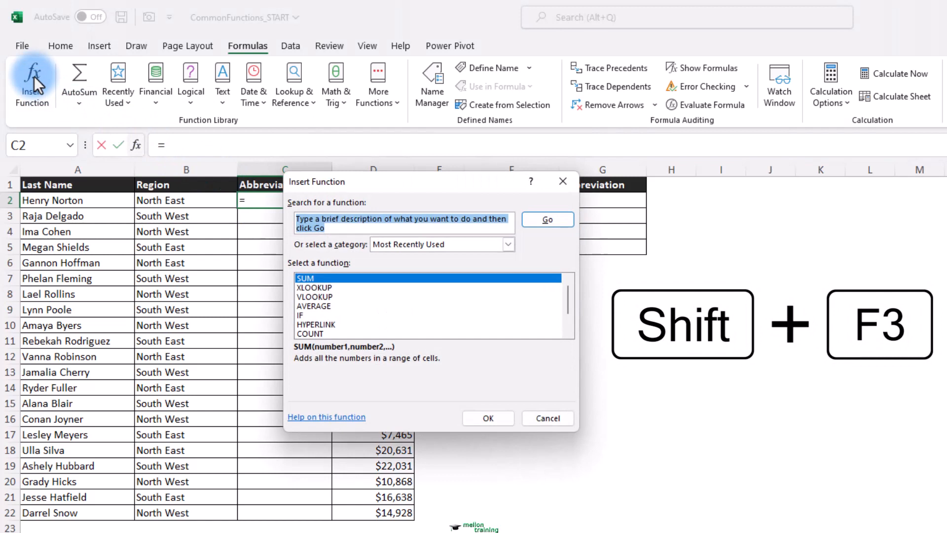
left_click(318, 296)
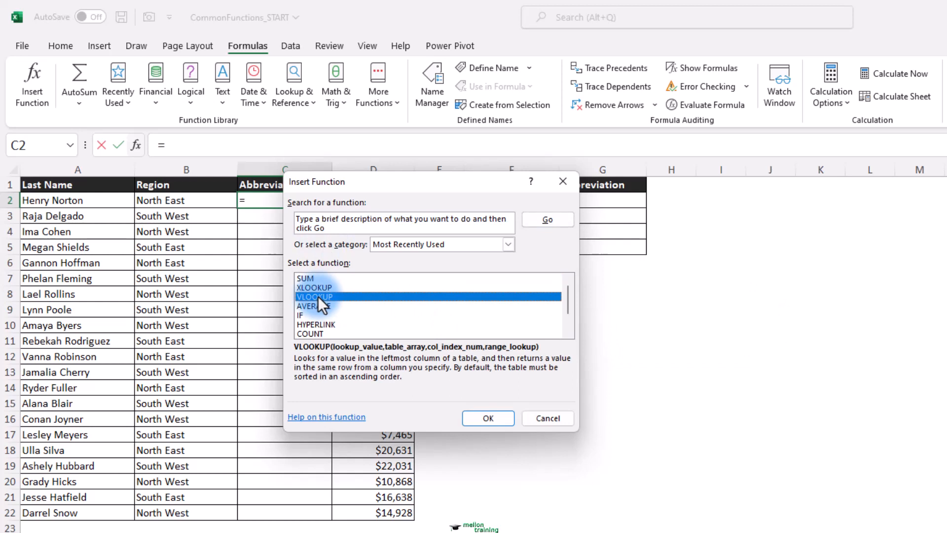
left_click(495, 420)
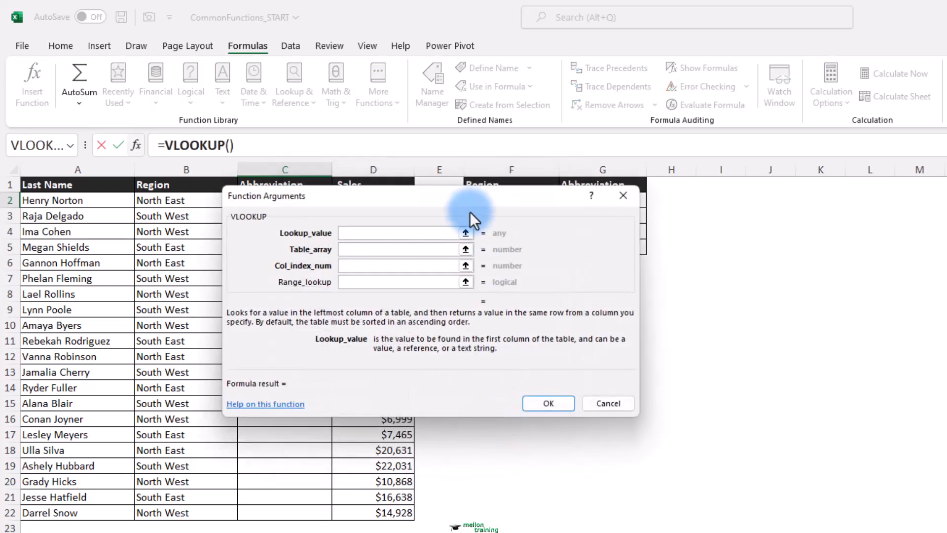
Set VLOOKUP's lookup value to B2 and its table array to the absolute range $F$2:$G$5
left_click_drag(470, 213, 686, 285)
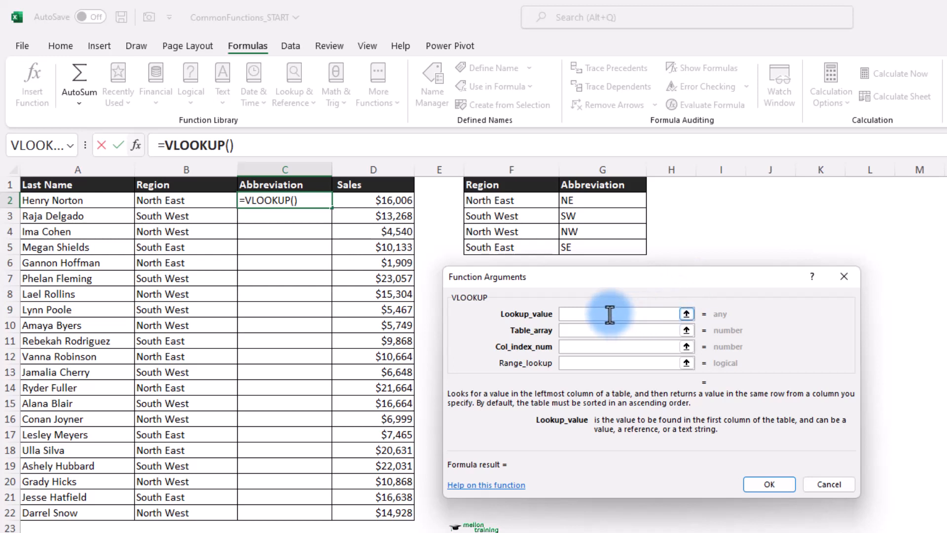
type("B2")
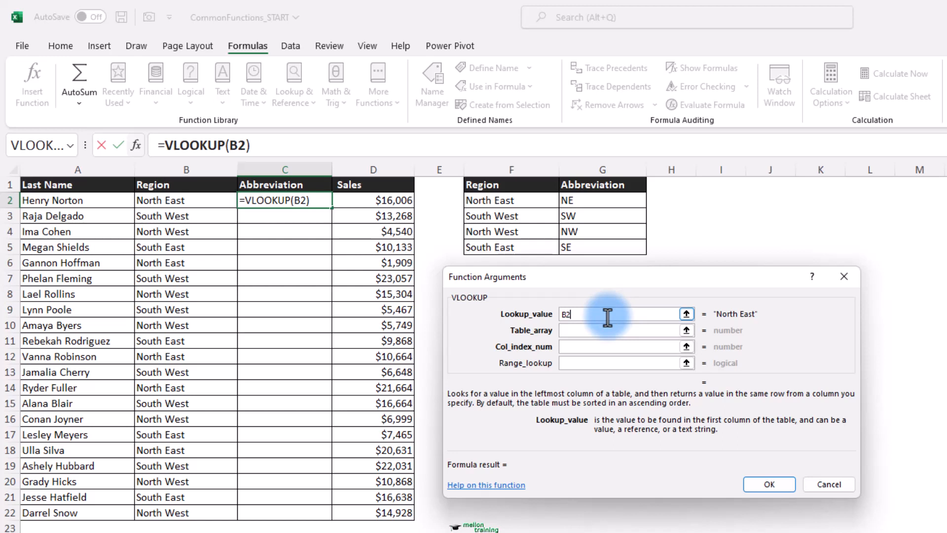
left_click(603, 327)
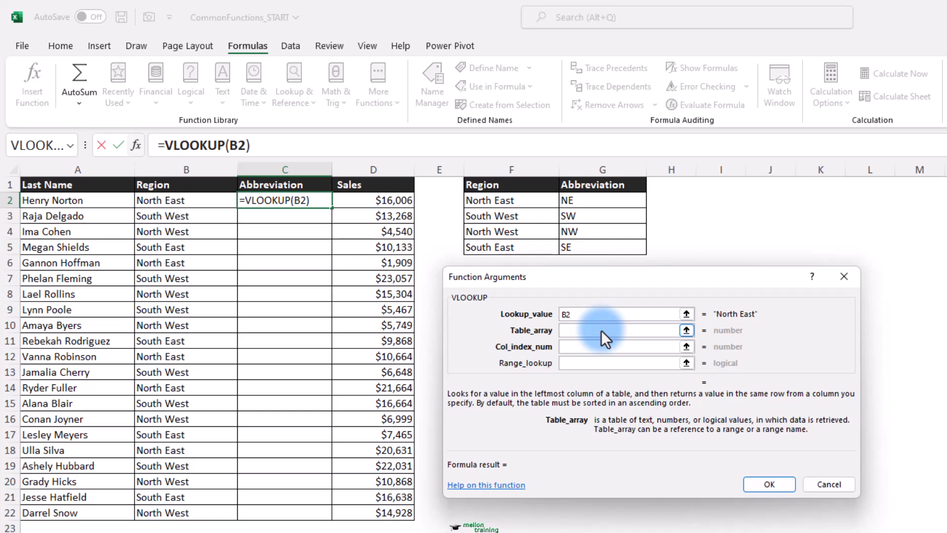
left_click_drag(511, 201, 588, 247)
left_click(584, 345)
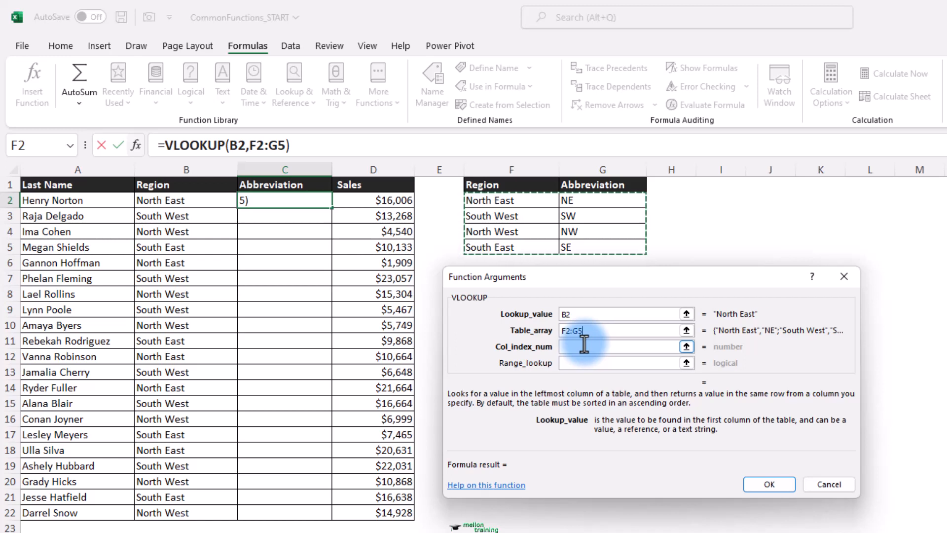
key("F4")
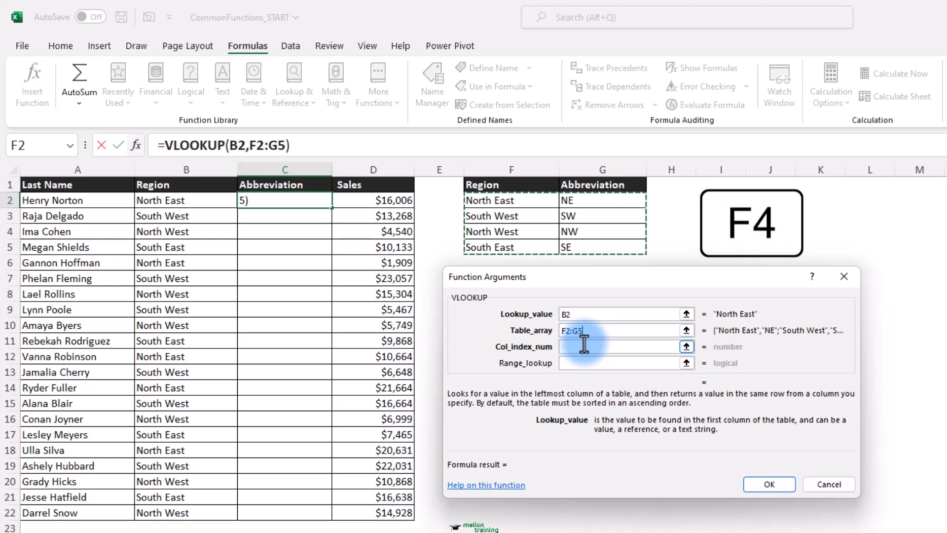
left_click(593, 330)
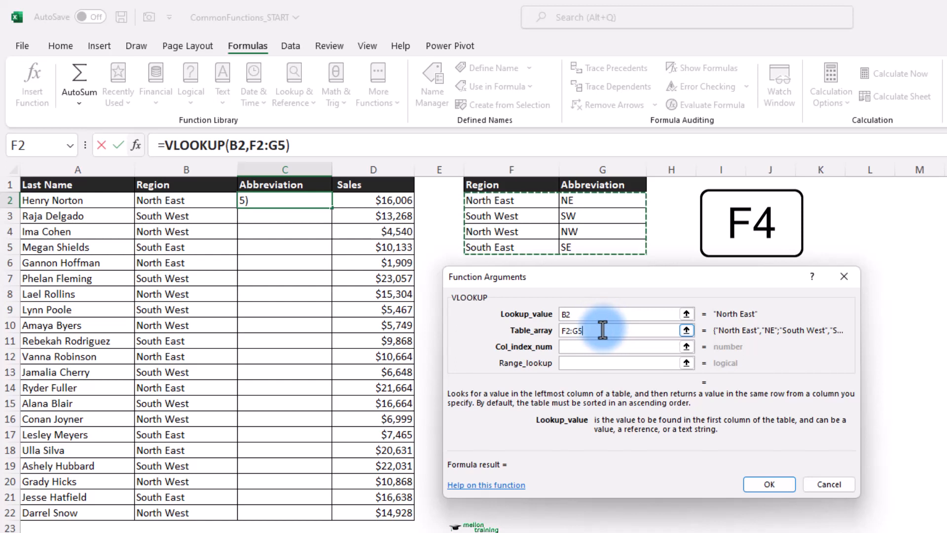
key("F4")
left_click(597, 347)
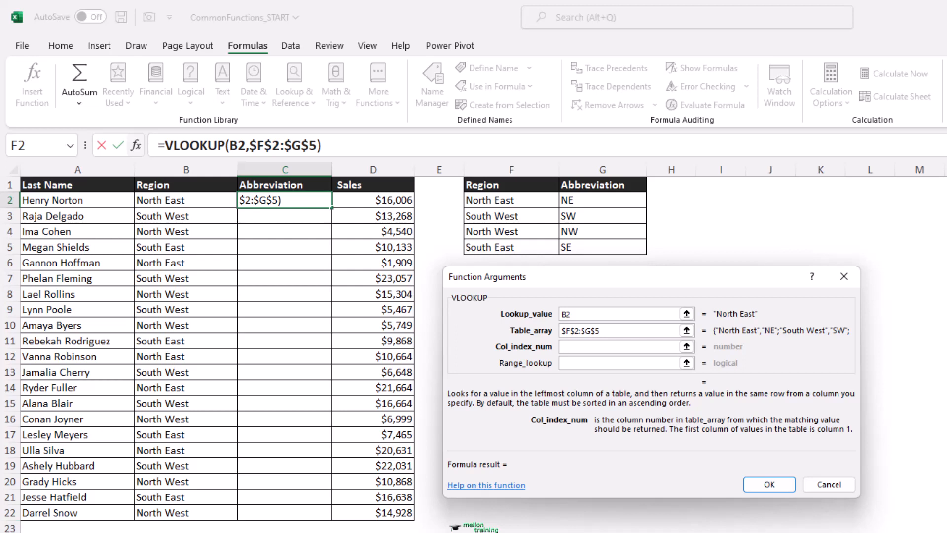
Give VLOOKUP column index 2 and range lookup 0 for an exact match returning NE
left_click(601, 346)
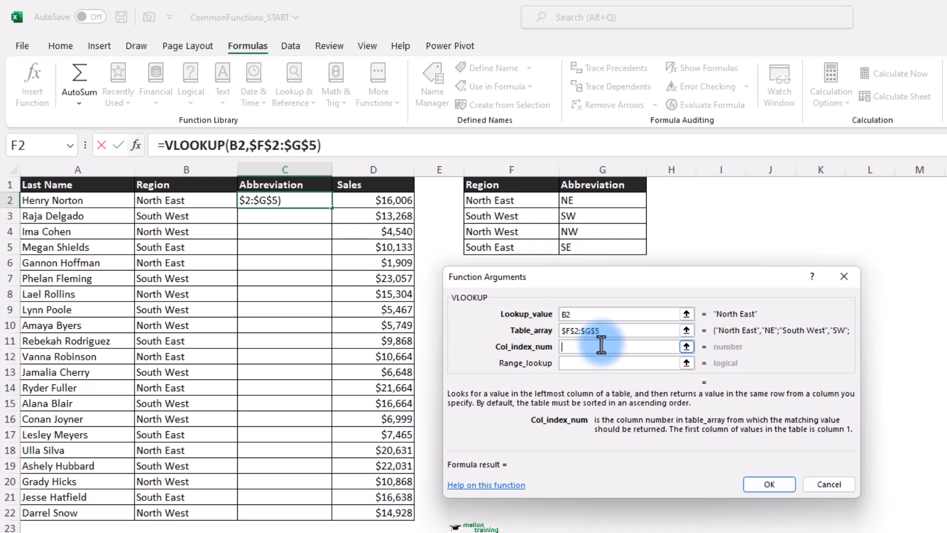
type("2")
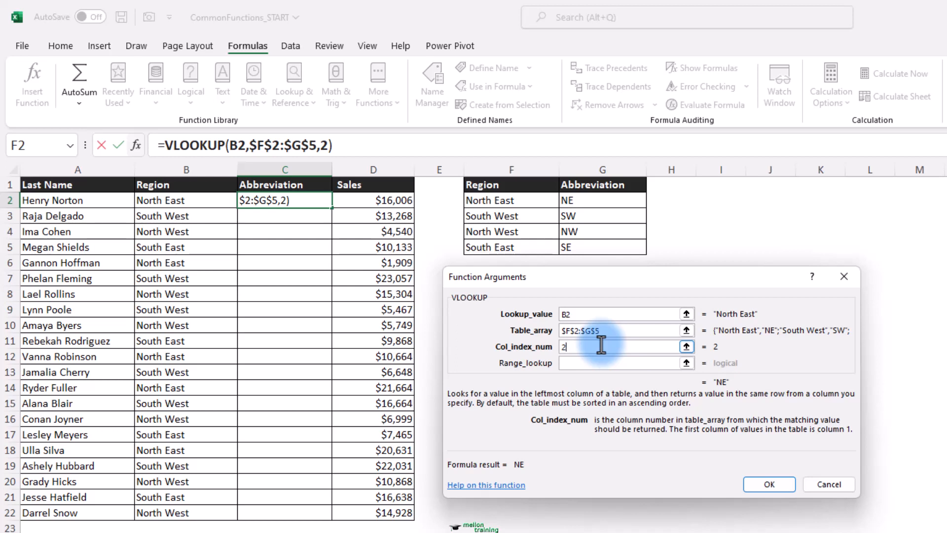
left_click(597, 364)
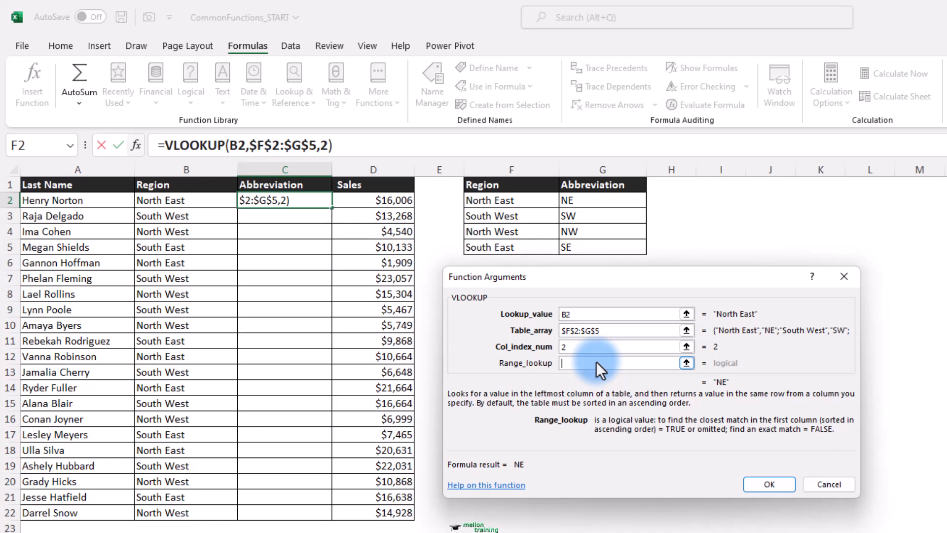
type("0")
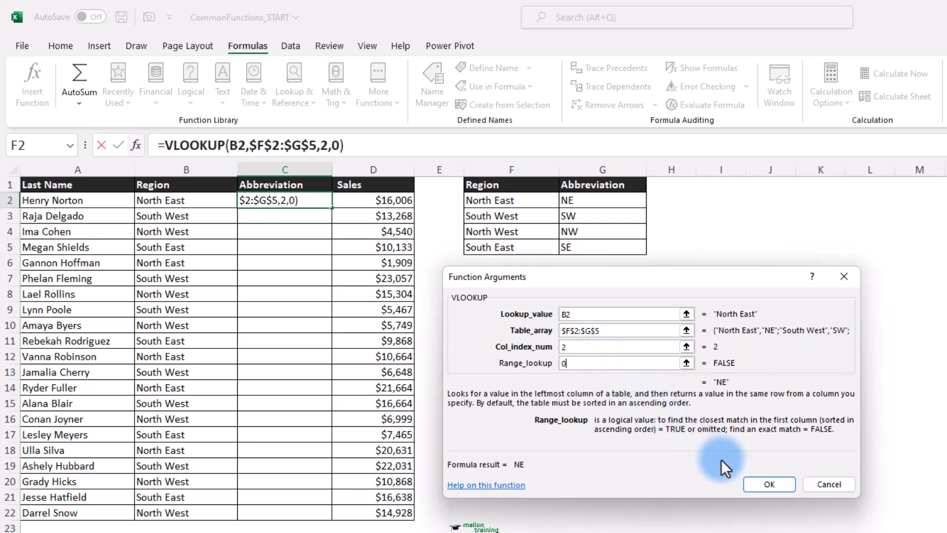
Enter the VLOOKUP, fill it down through C22, and select G2
left_click(769, 483)
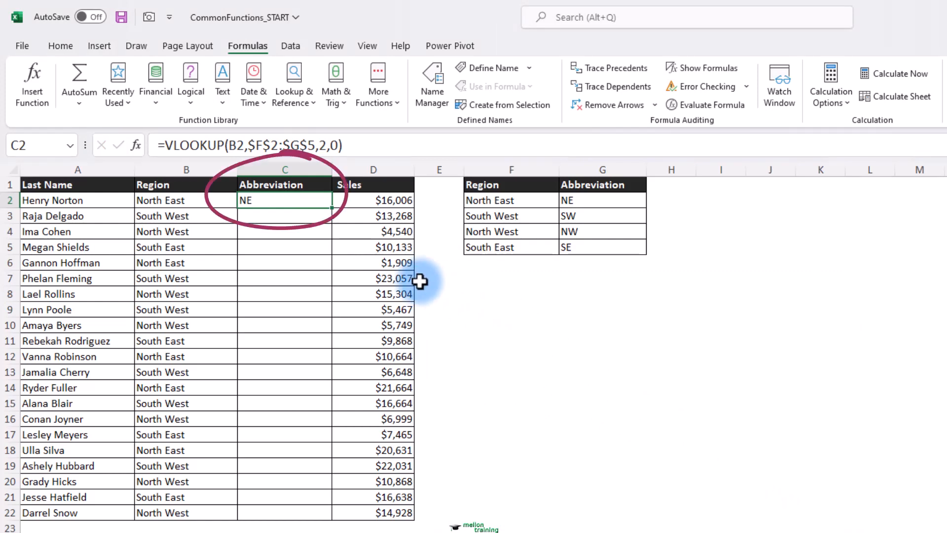
double_click(331, 208)
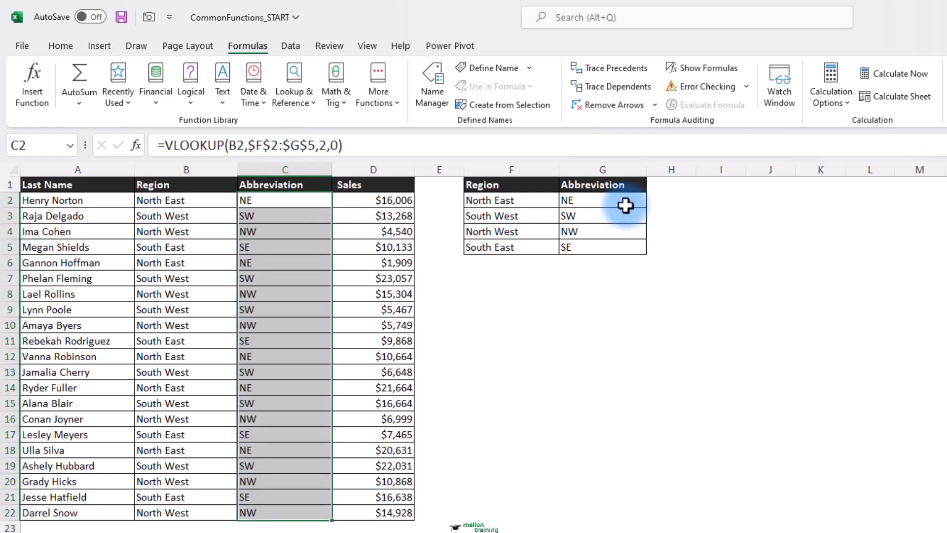
left_click(607, 199)
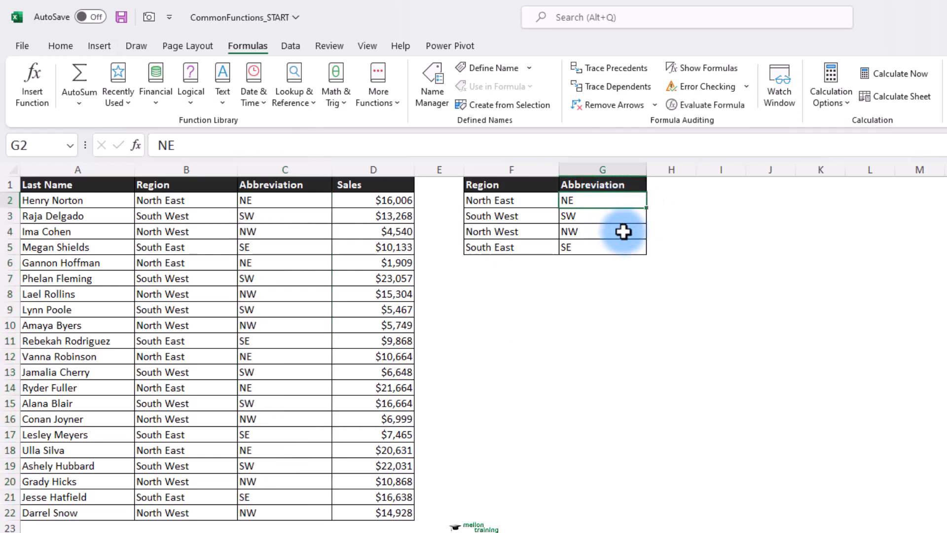
type("N/E")
key("Return")
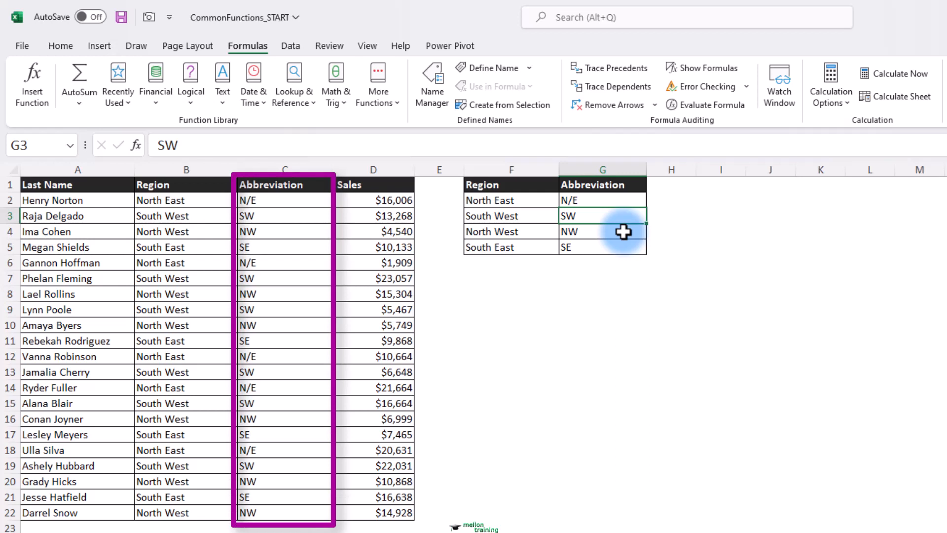
key("Up")
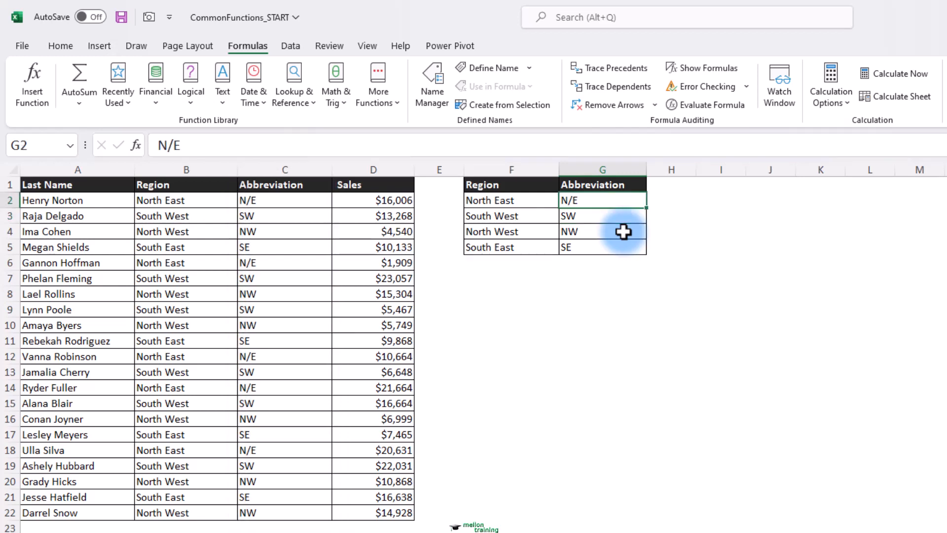
key("ctrl+z")
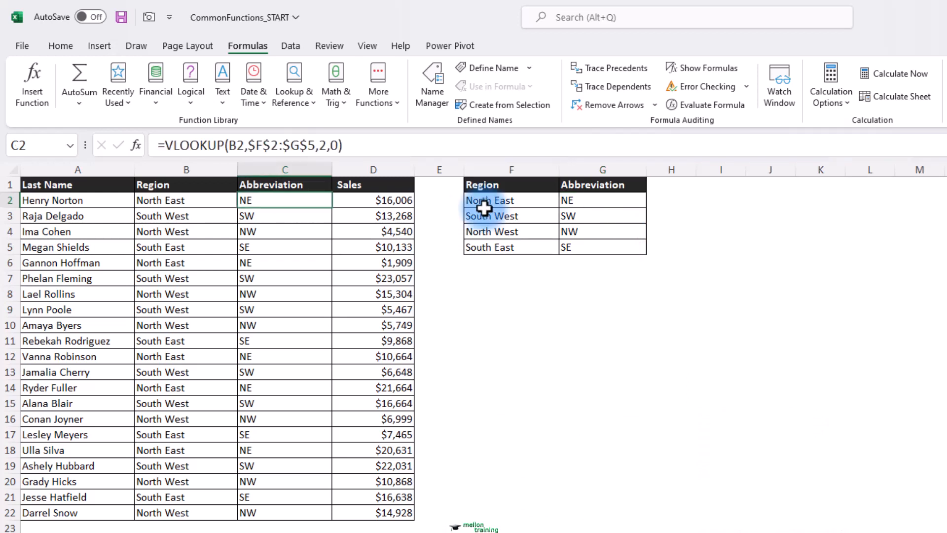
left_click(588, 169)
right_click(590, 170)
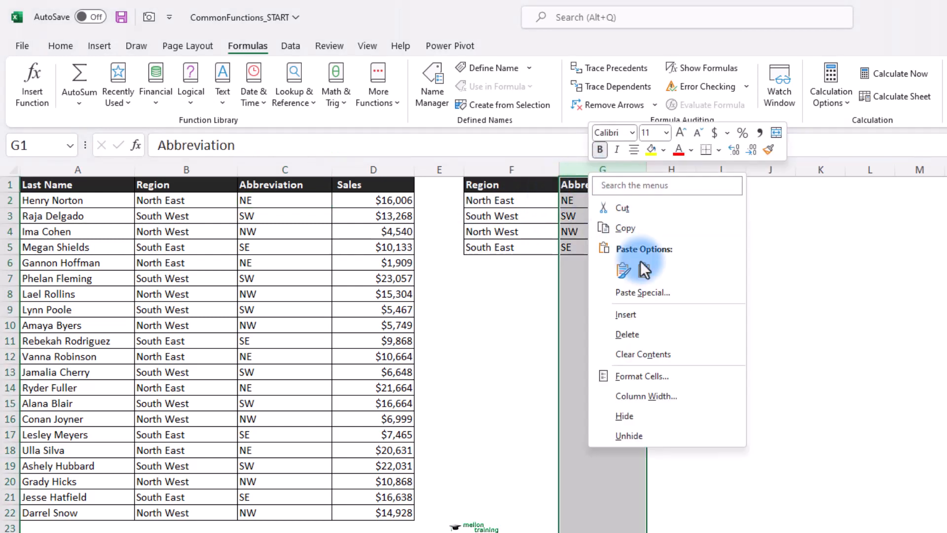
left_click(635, 334)
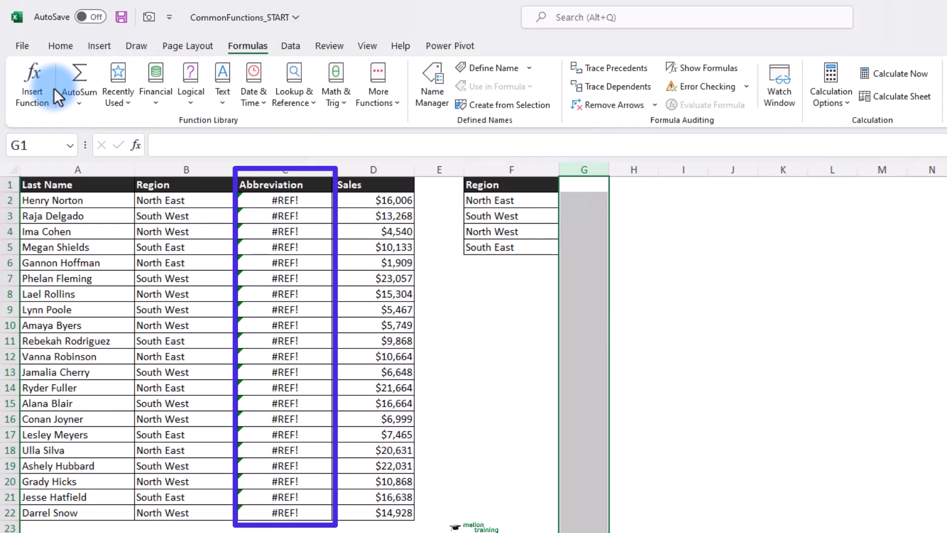
key("ctrl+z")
left_click(598, 169)
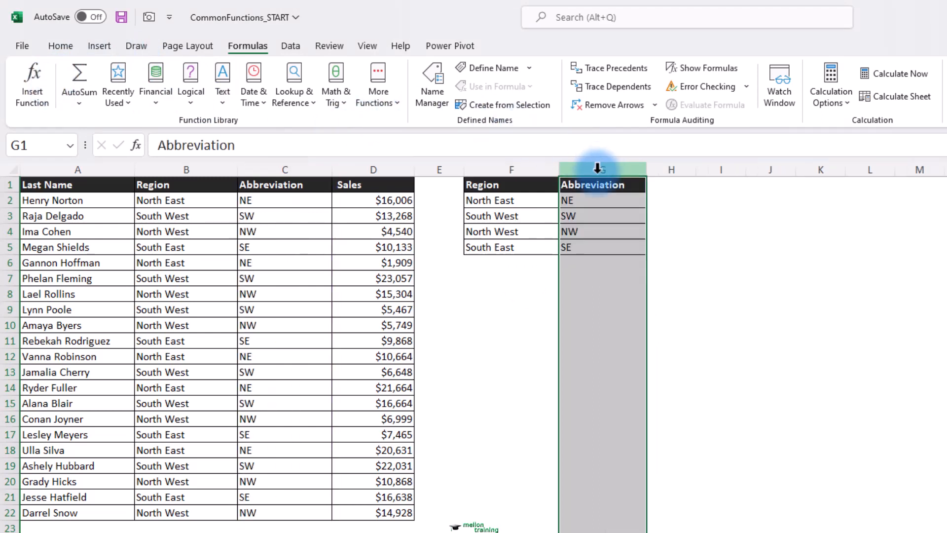
right_click(597, 169)
left_click(669, 315)
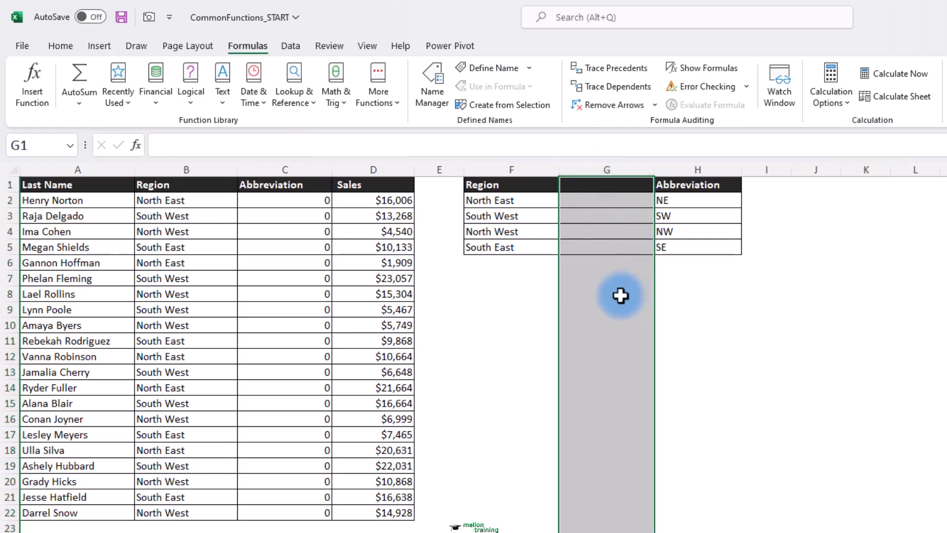
key("ctrl+minus")
left_click(599, 200)
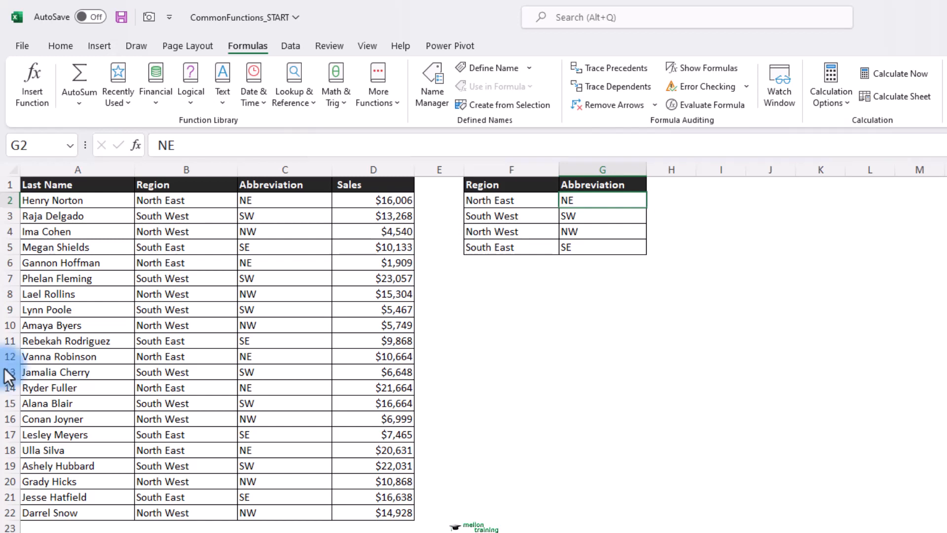
left_click(310, 196)
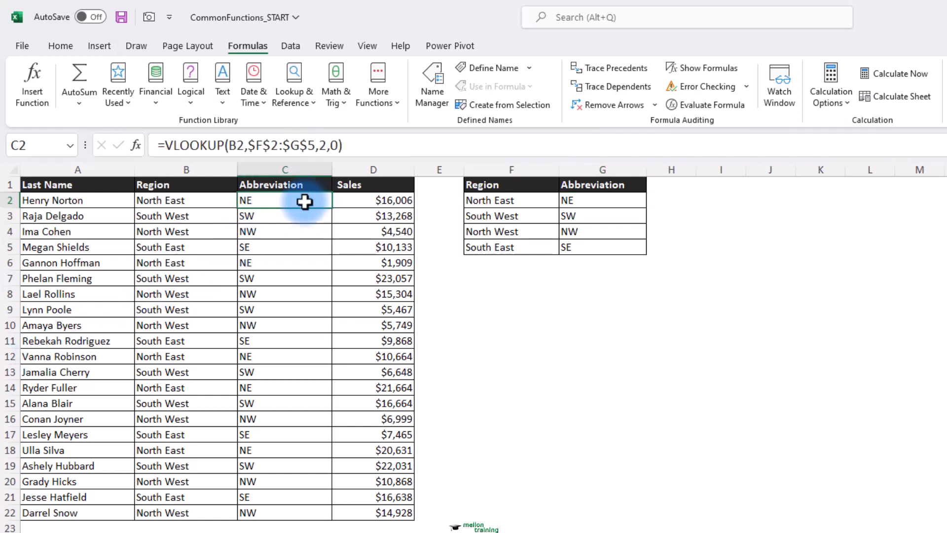
Clear the old VLOOKUP results in C2:C22 and start an XLOOKUP in C2
left_click_drag(306, 197, 307, 508)
key("Delete")
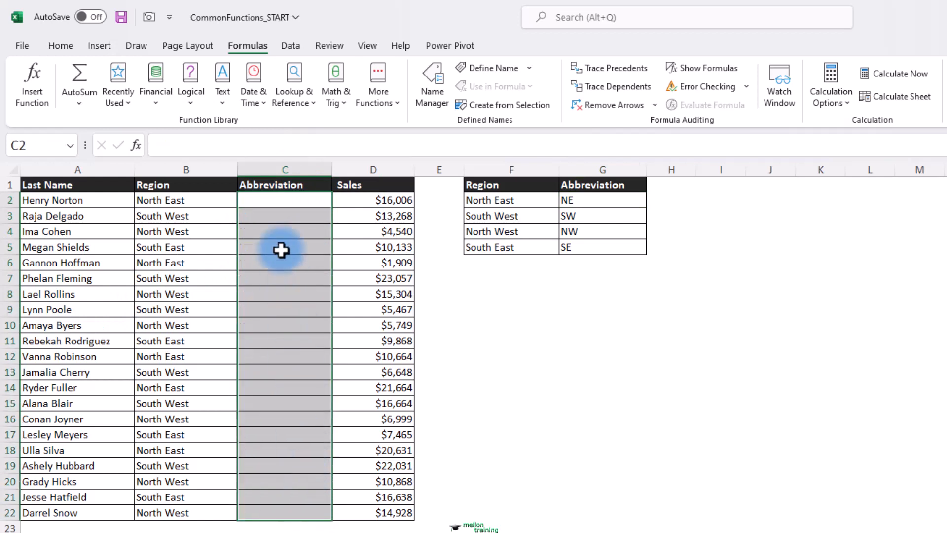
left_click(297, 200)
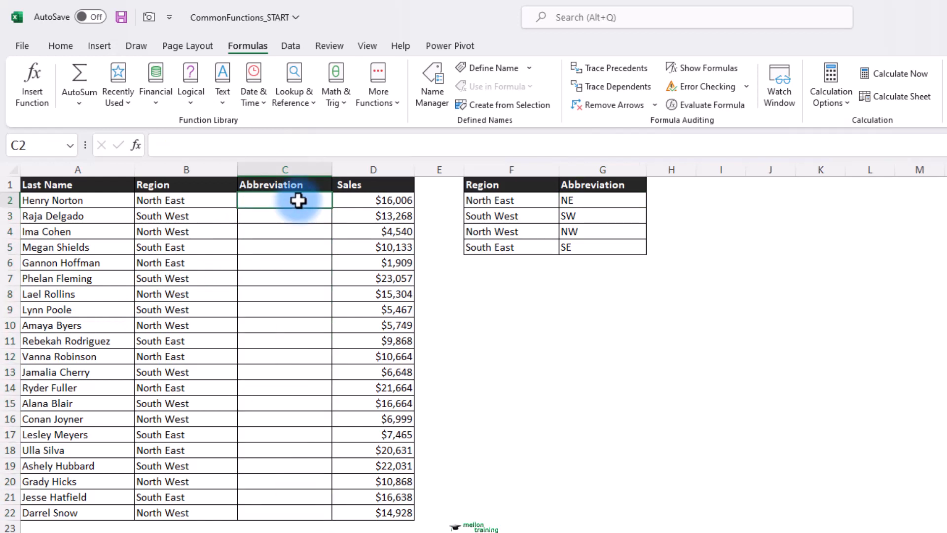
left_click(37, 75)
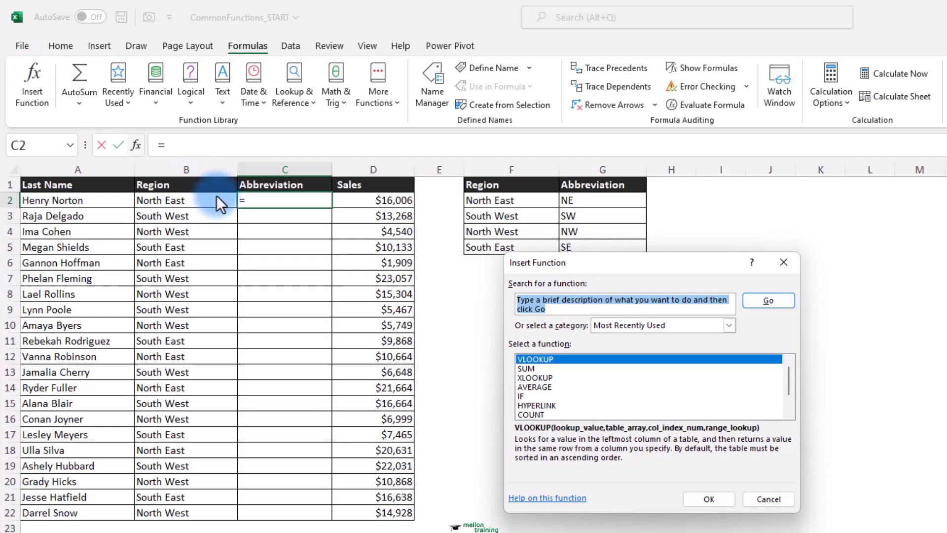
left_click(550, 377)
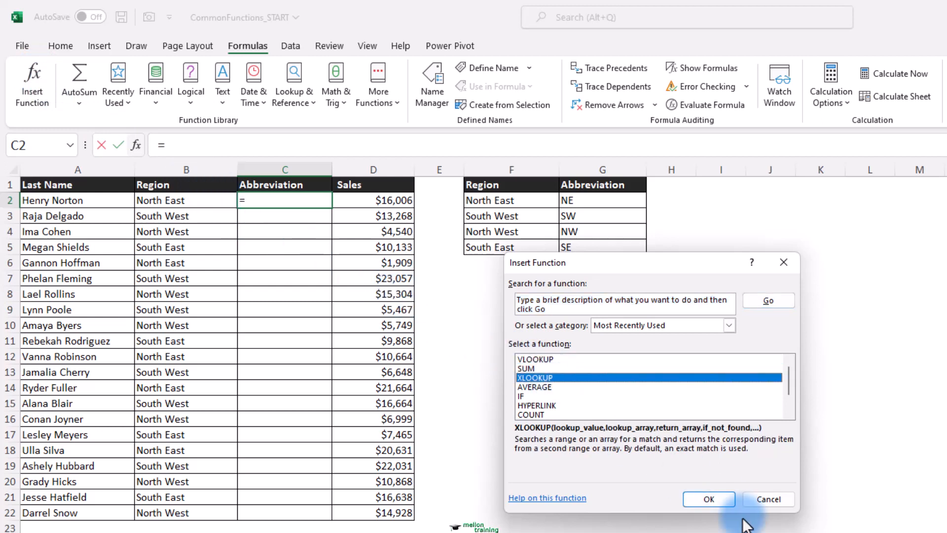
left_click(719, 500)
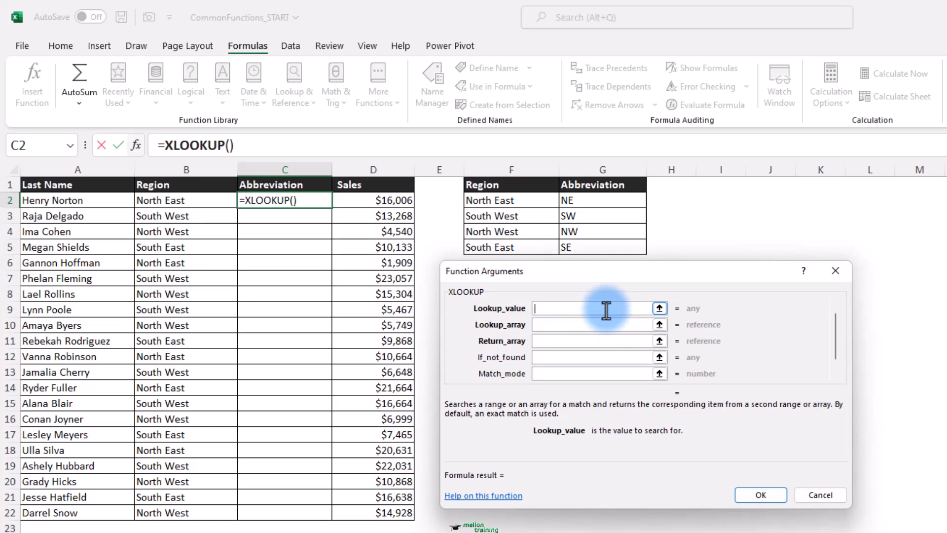
Give XLOOKUP lookup value B2, lookup array $F$2:$F$5 and return array $G$2:$G$5
type("B2")
left_click(589, 325)
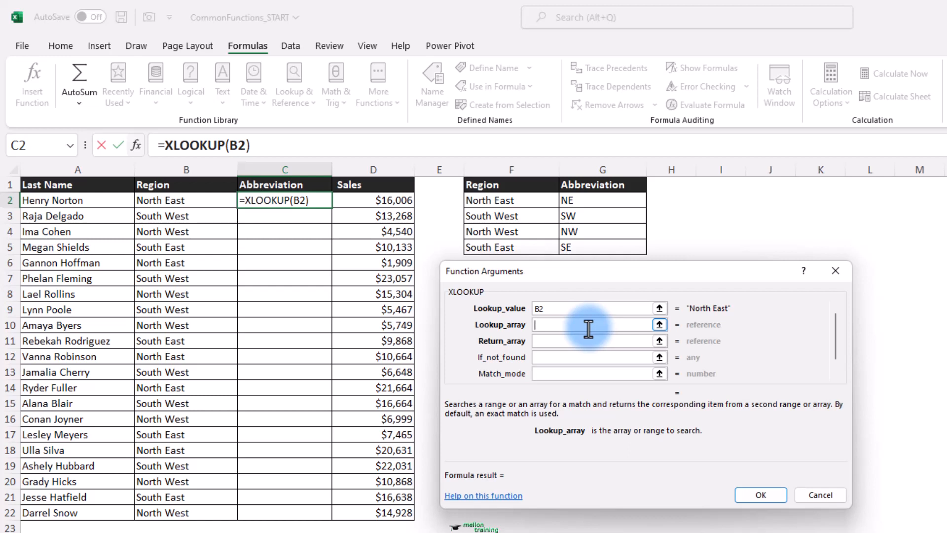
left_click_drag(509, 203, 509, 242)
left_click(571, 324)
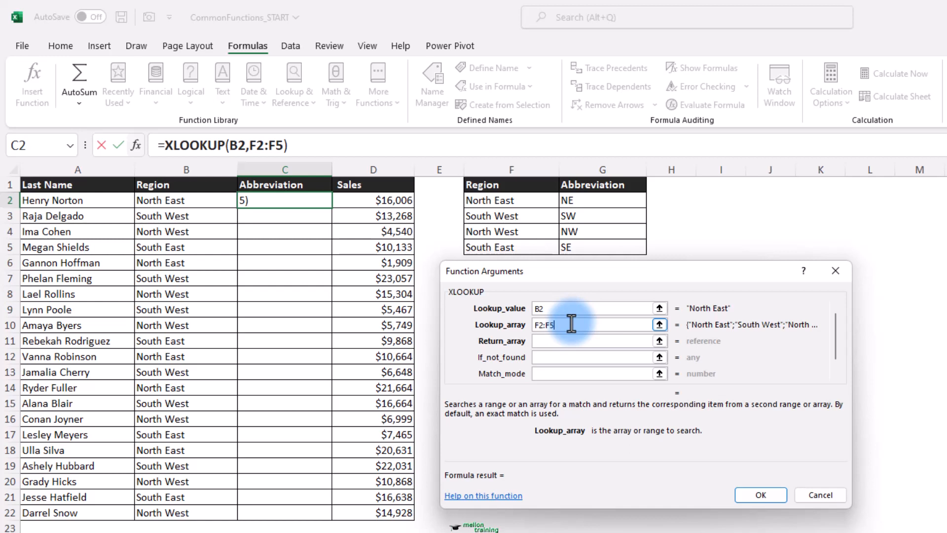
key("F4")
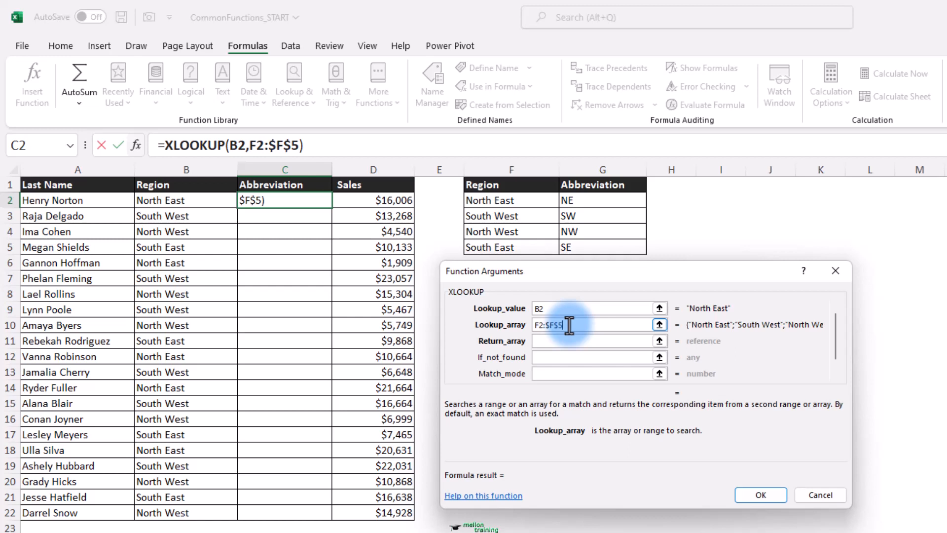
key("F4")
left_click(574, 340)
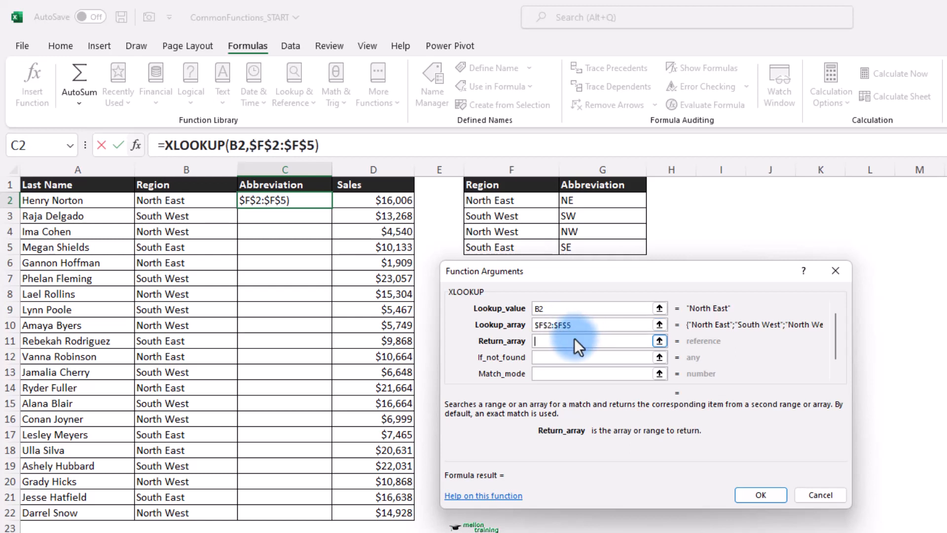
left_click(575, 200)
left_click_drag(575, 200, 582, 243)
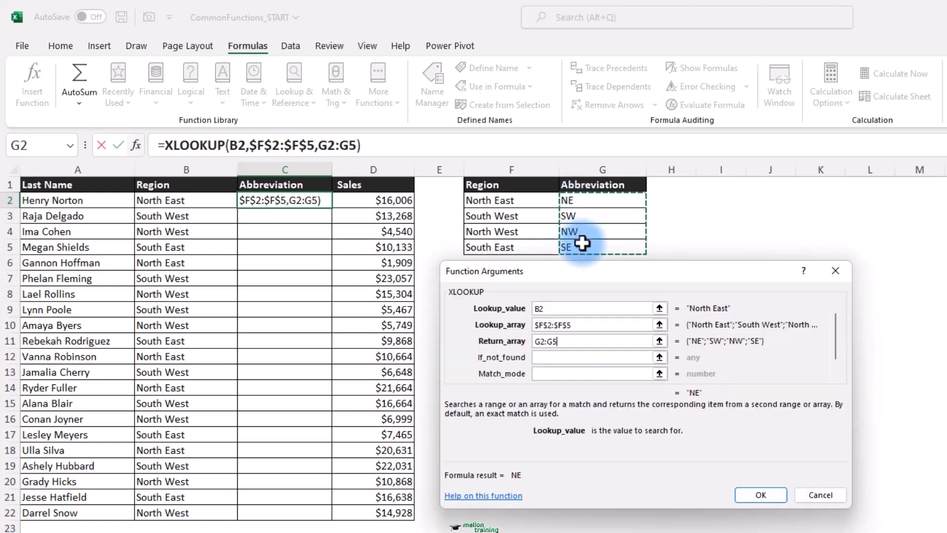
key("F4")
Add "N/A" as the if-not-found value and enter the XLOOKUP in C2
left_click(555, 355)
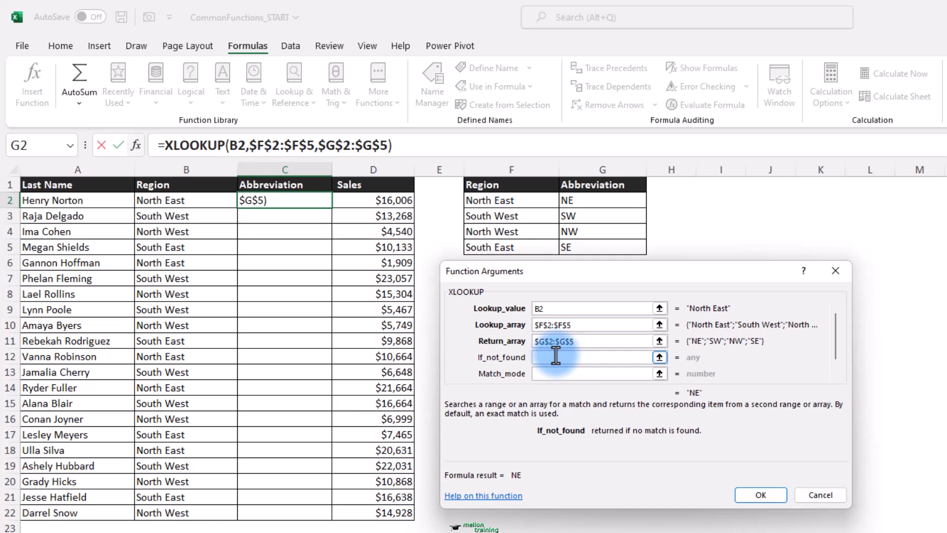
type("N/A")
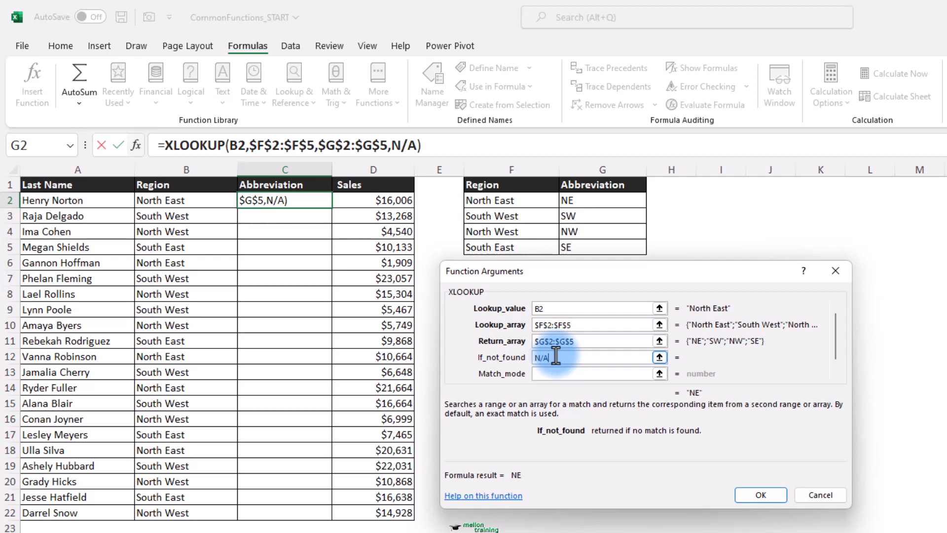
key("Return")
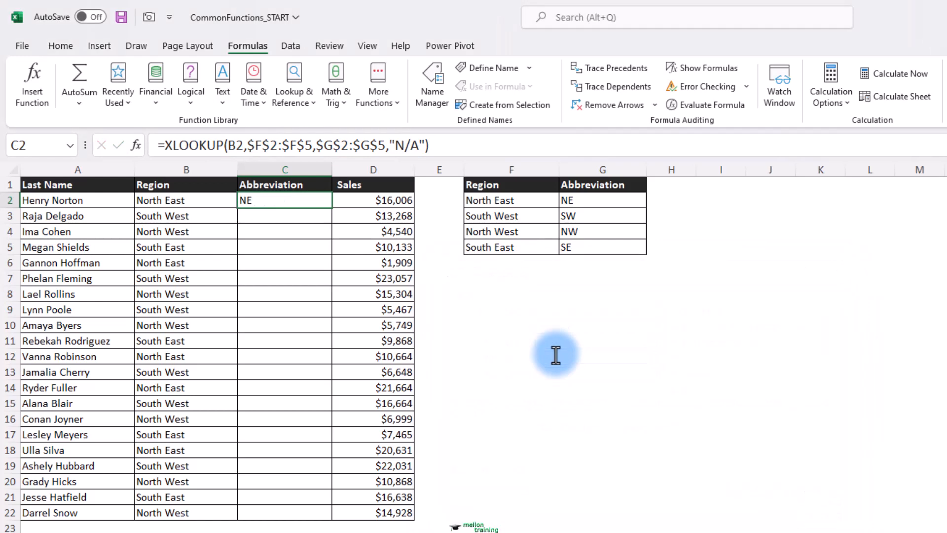
Fill the XLOOKUP down to C22 and insert an empty column at G inside the lookup table
double_click(332, 208)
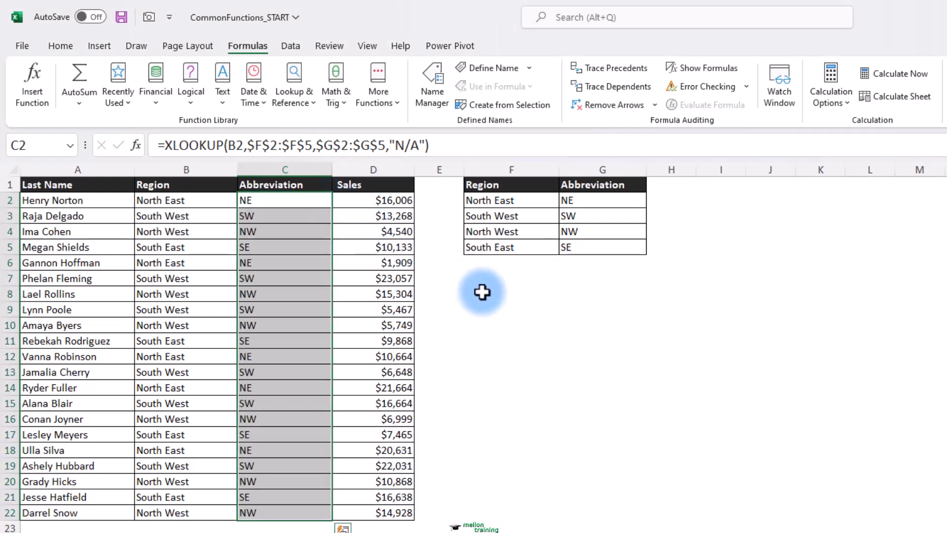
left_click(482, 272)
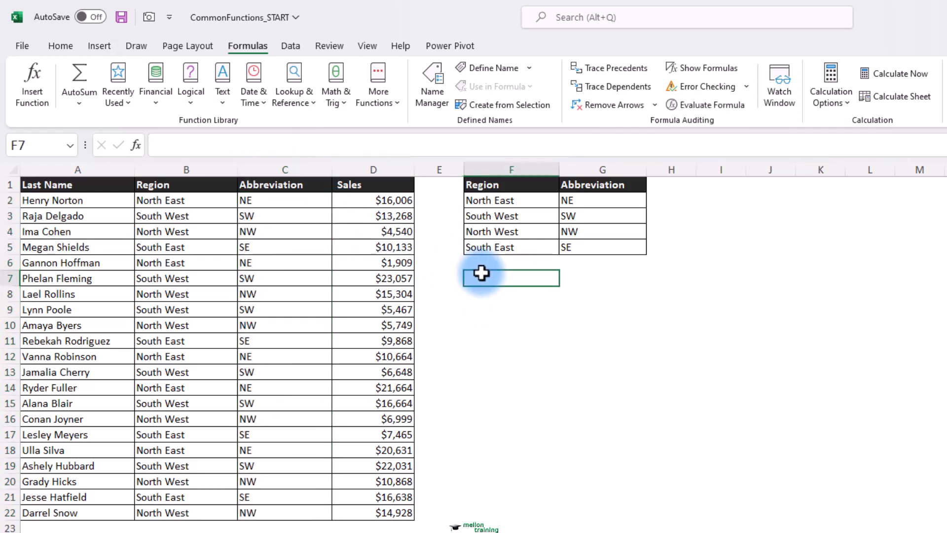
left_click(596, 170)
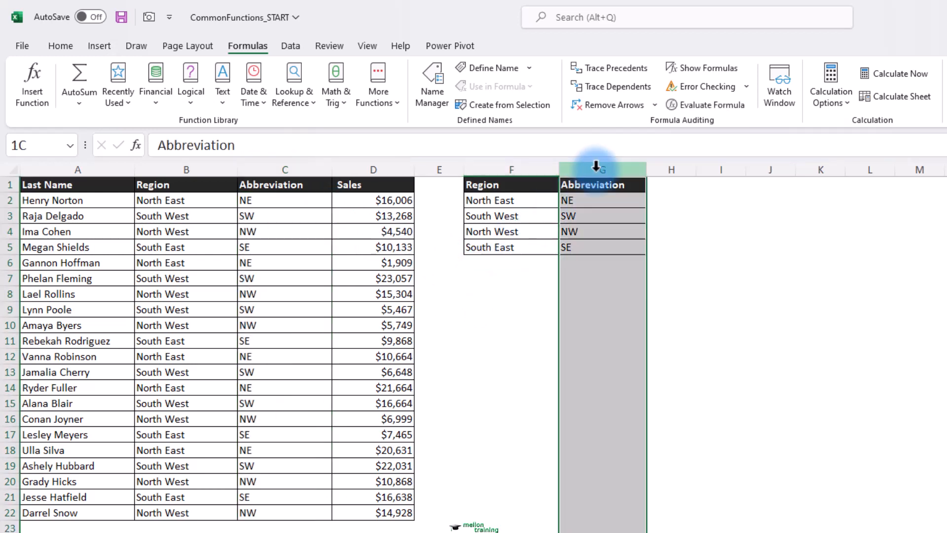
right_click(595, 171)
left_click(652, 315)
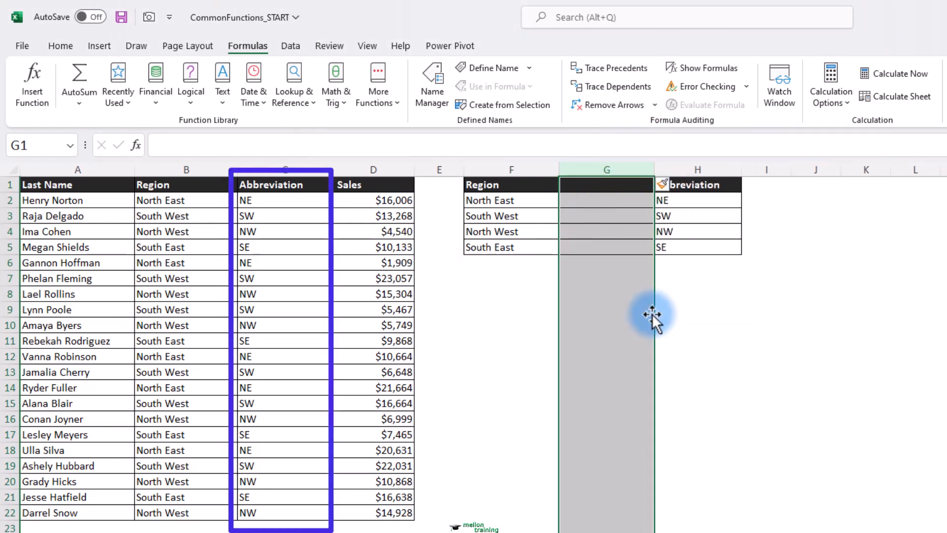
Delete the inserted column so the table sits in F:G again, then select C2
right_click(624, 170)
left_click(619, 173)
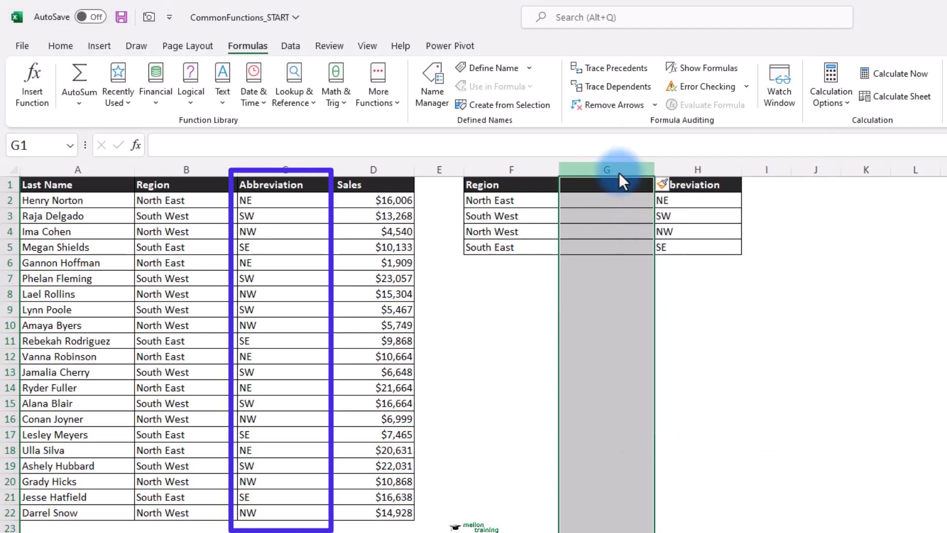
key("ctrl+minus")
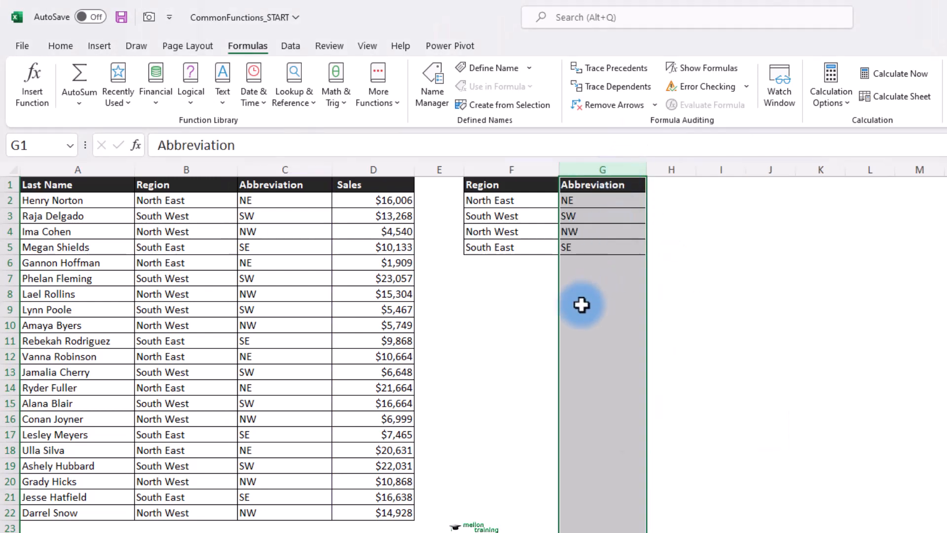
left_click(511, 269)
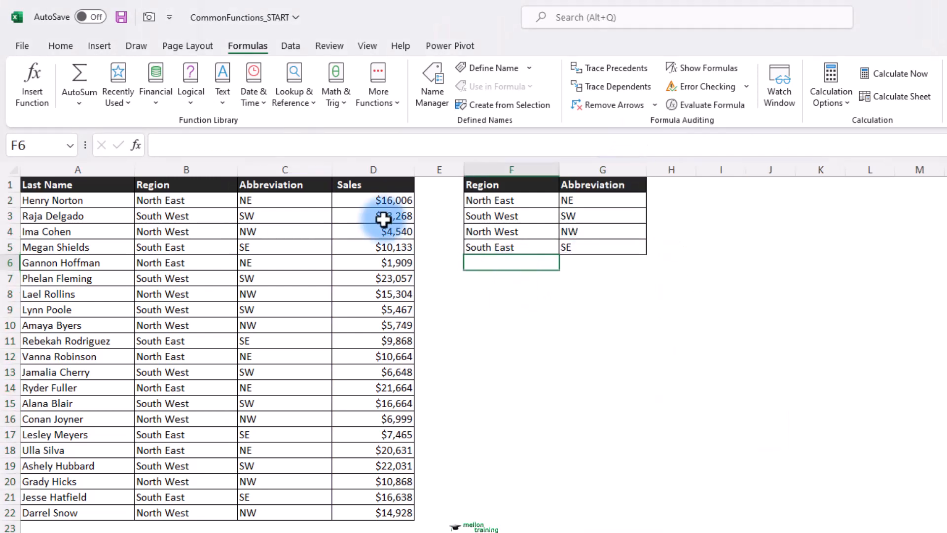
left_click(306, 201)
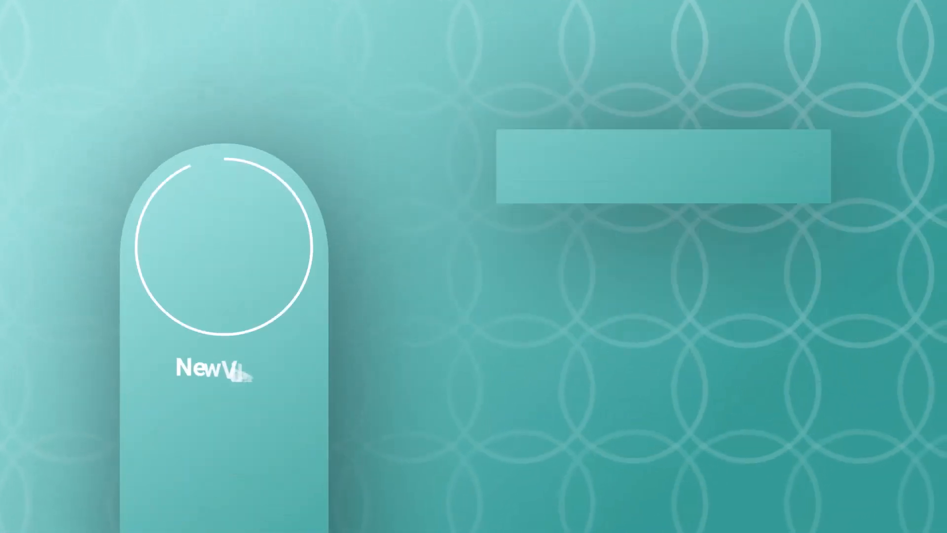